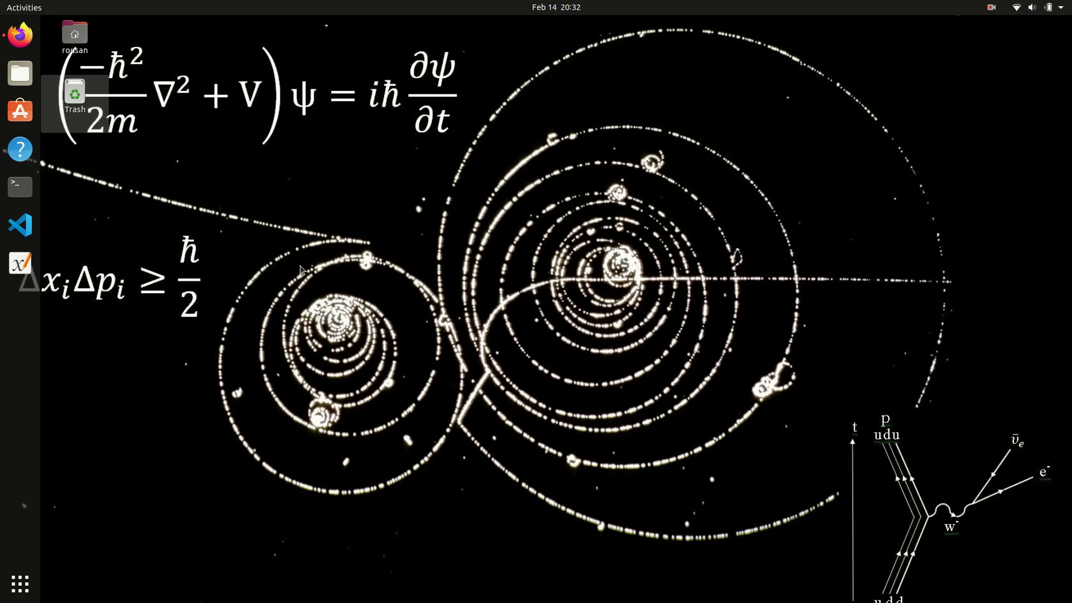
Open Firefox on the Cheenta 'Installing Julia in Ubuntu' article's List of Commands
click(20, 34)
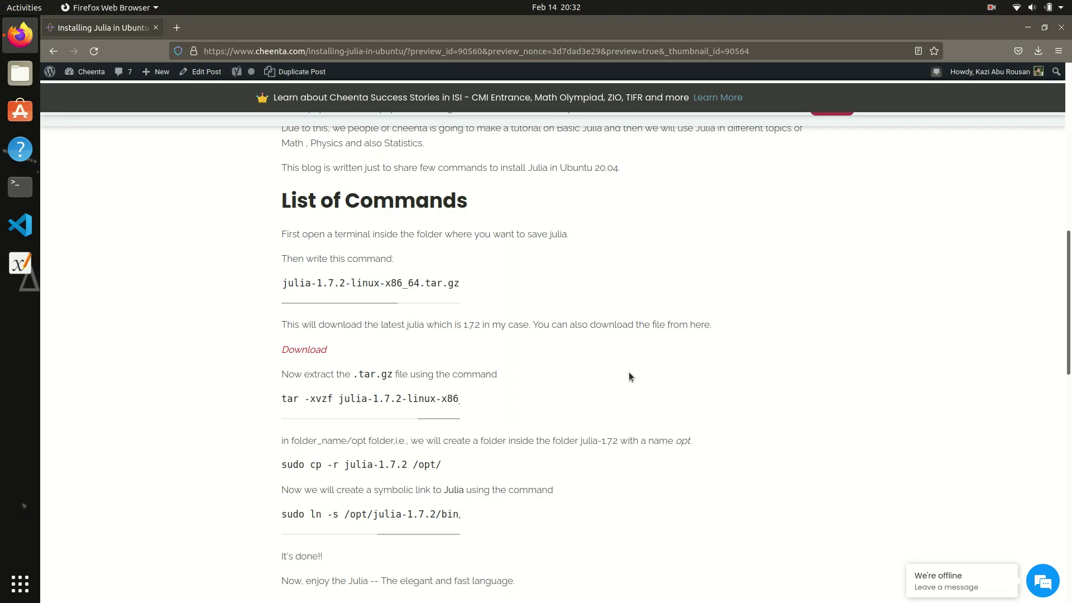
scroll(629, 377, up, 3)
scroll(629, 377, up, 10)
scroll(512, 453, up, 1)
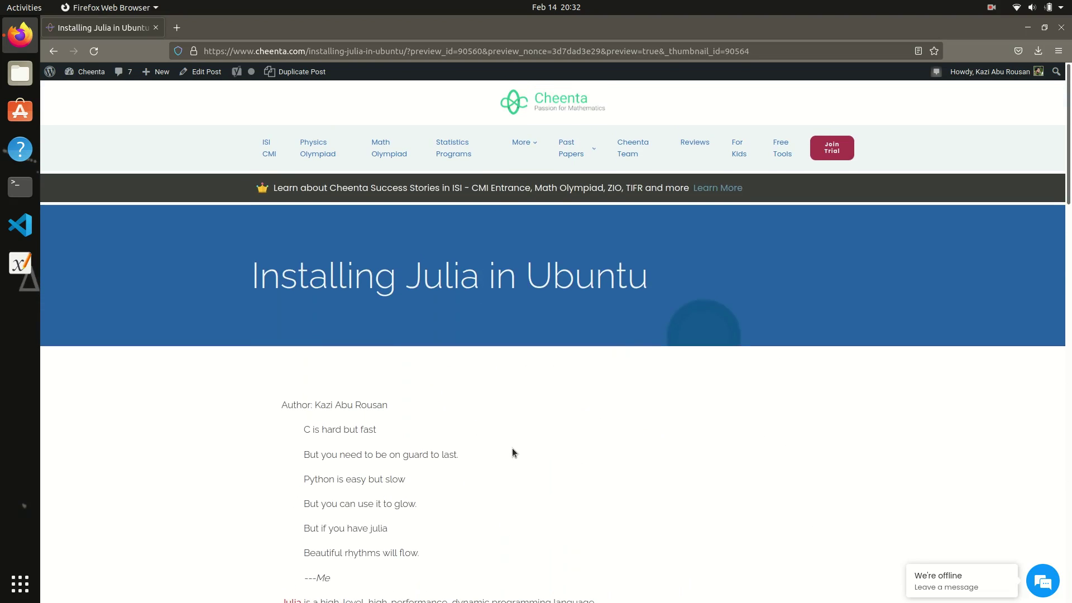
scroll(512, 453, down, 3)
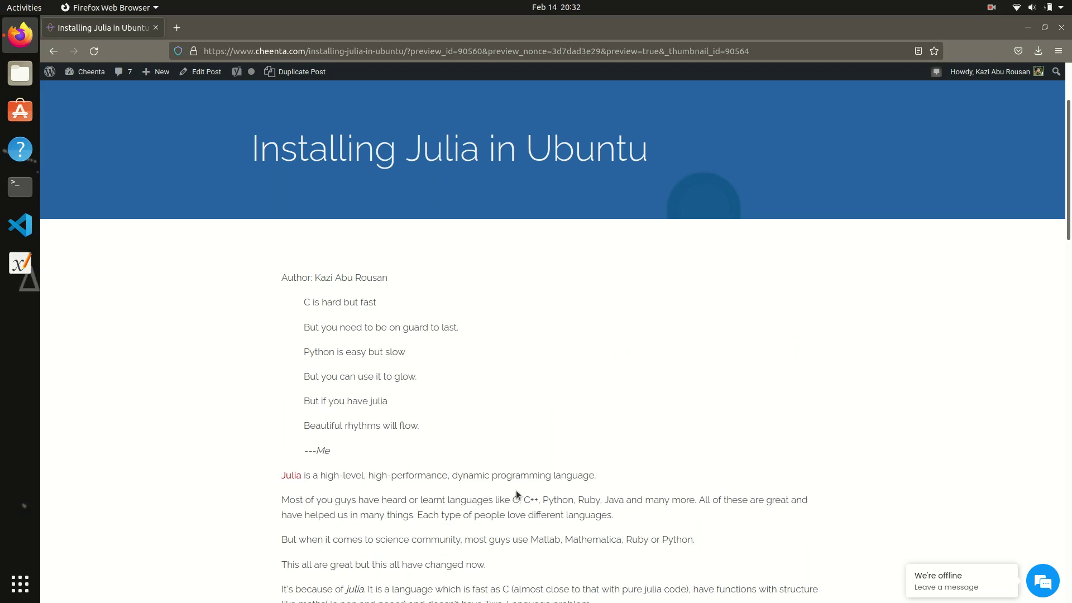
scroll(477, 449, down, 9)
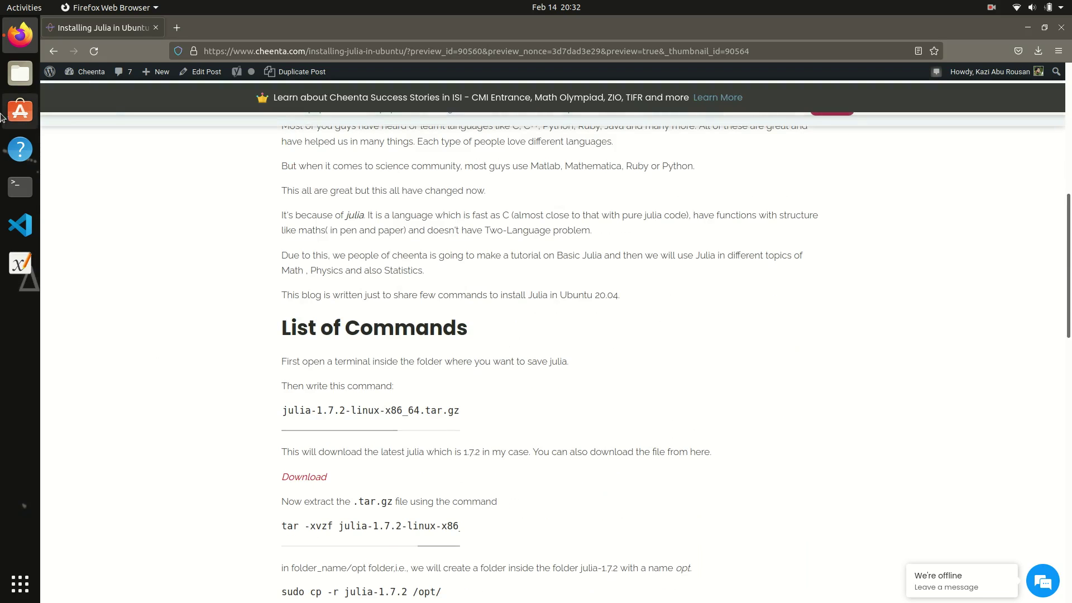
Open a terminal inside the empty home Julia folder from Files, then minimise it
click(19, 75)
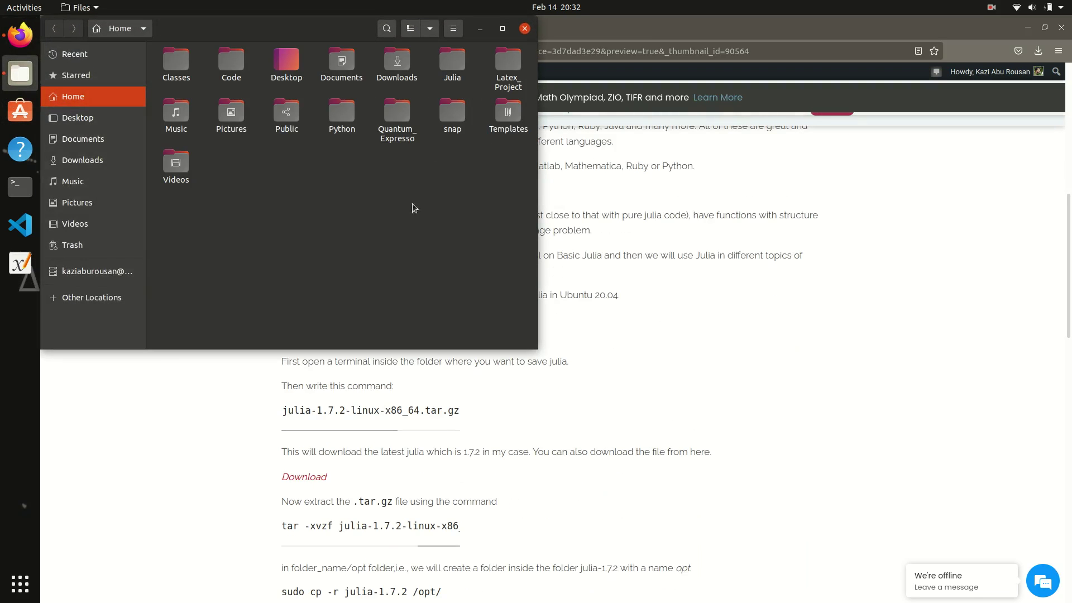
double_click(449, 63)
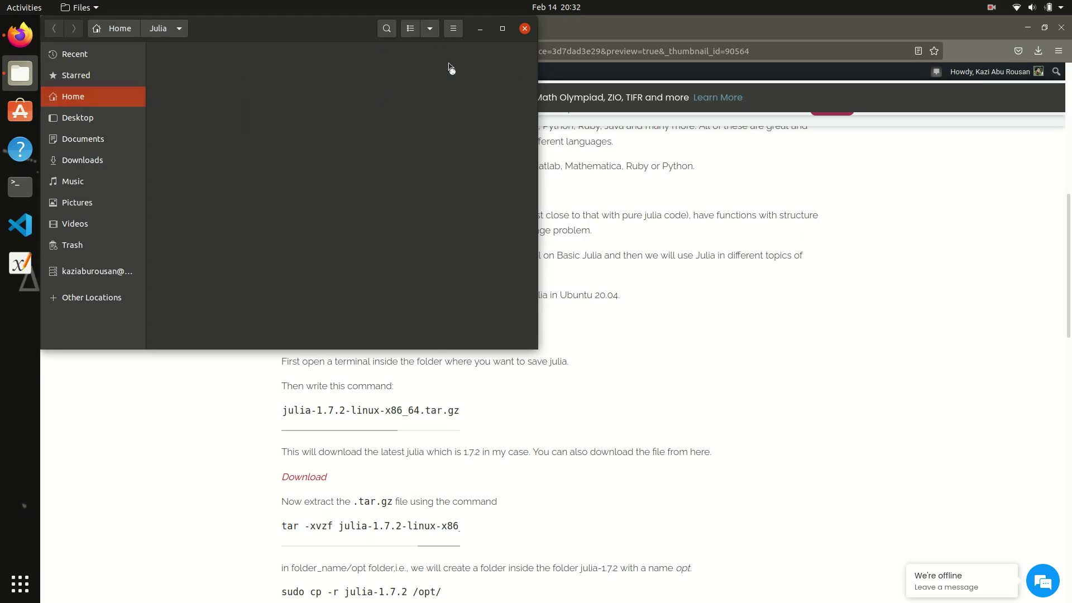
right_click(354, 150)
click(390, 209)
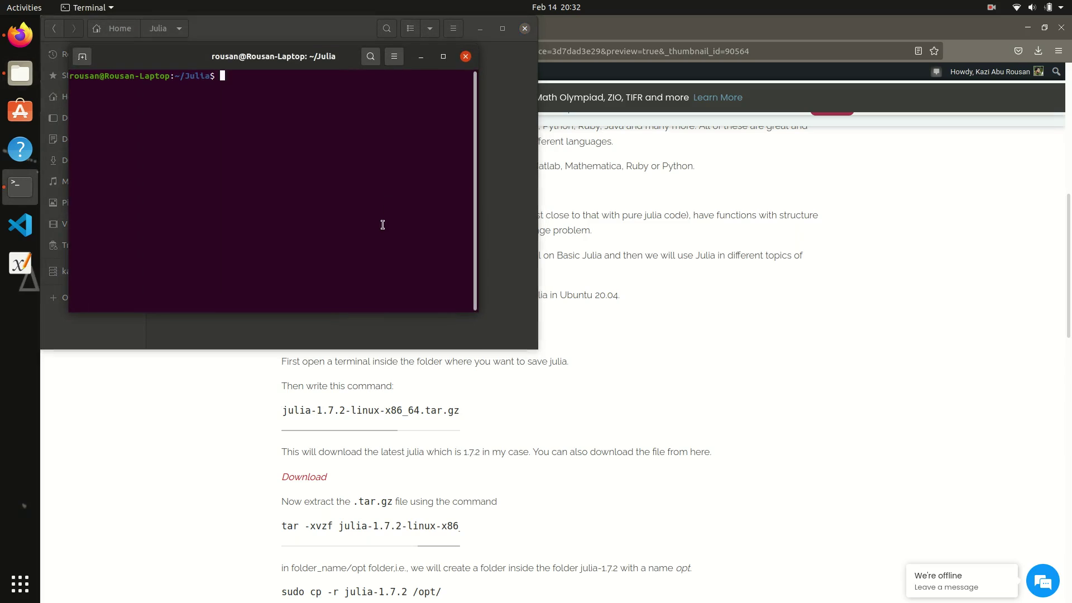
click(420, 56)
click(479, 28)
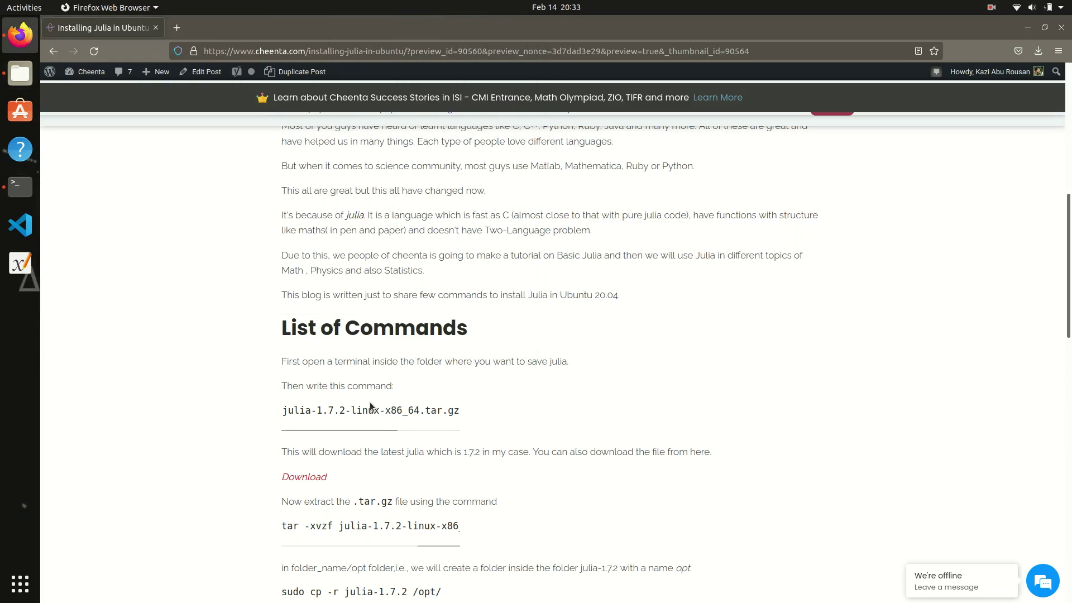
drag(230, 415, 497, 416)
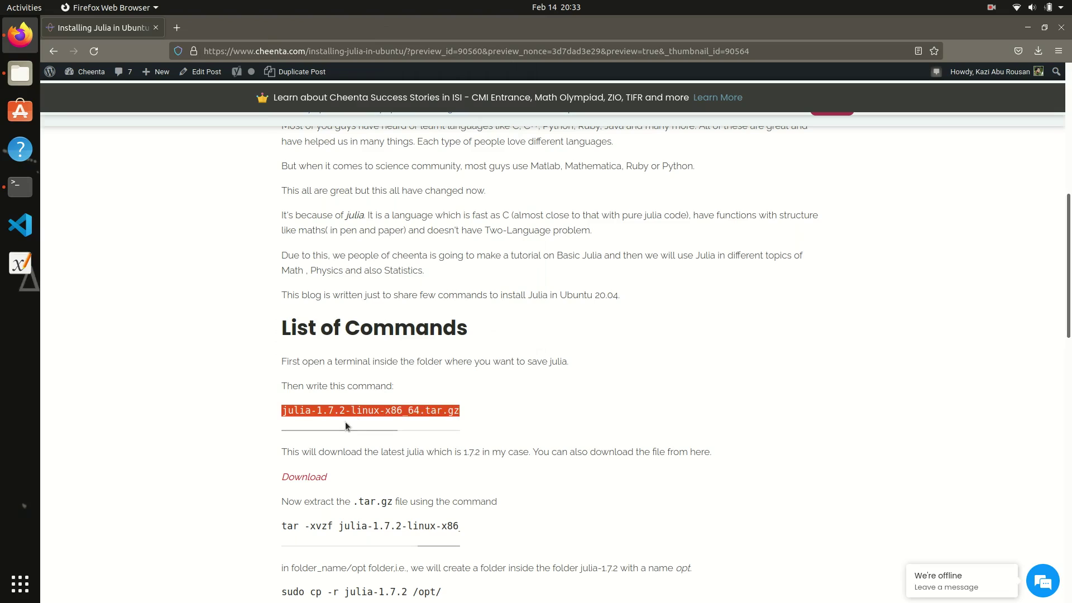
click(594, 420)
click(21, 186)
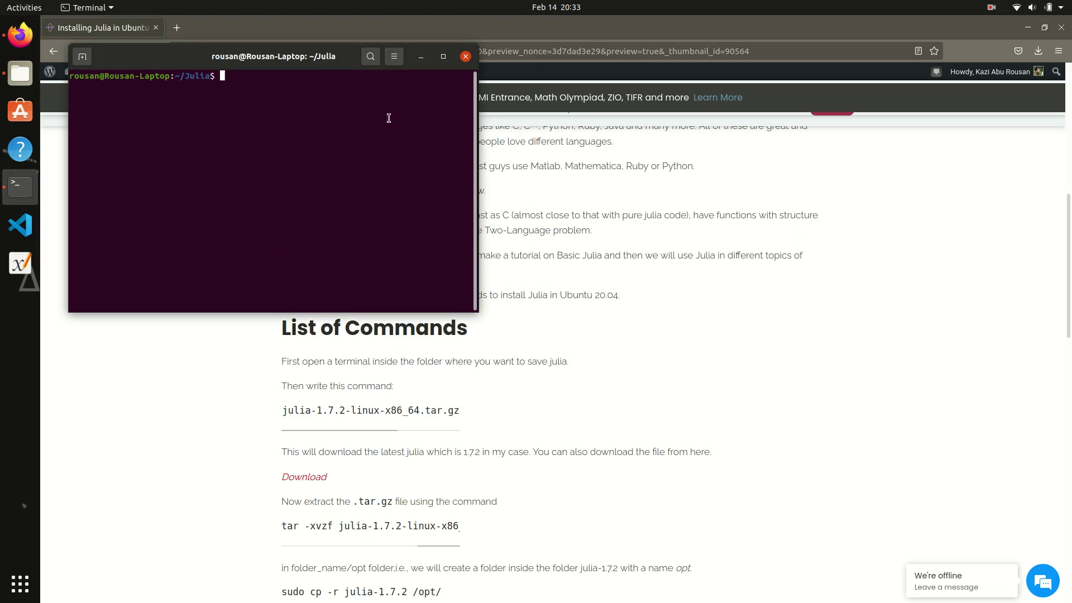
click(420, 57)
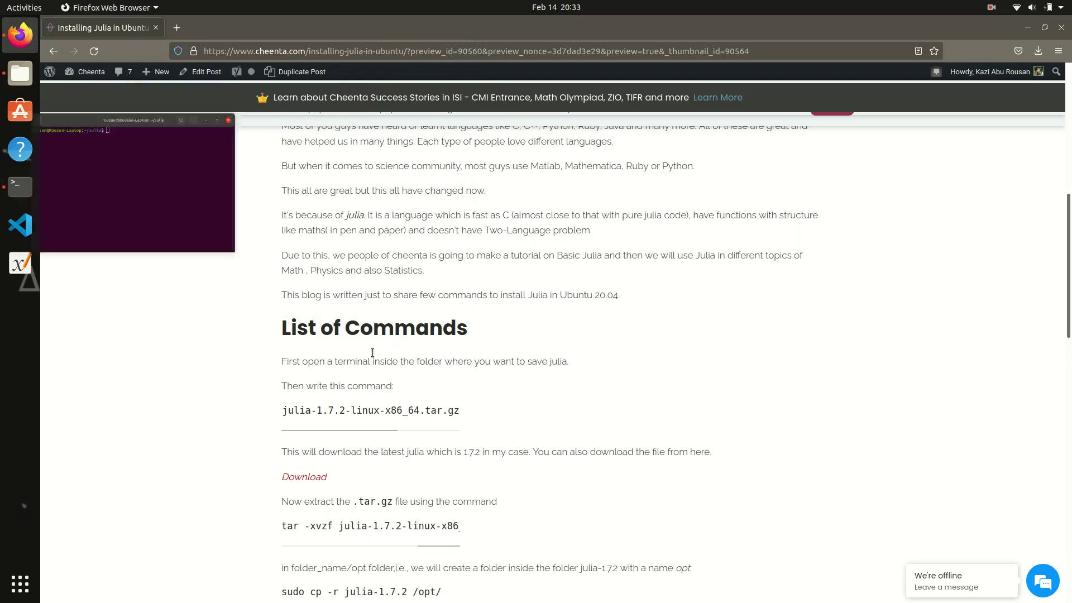
click(304, 477)
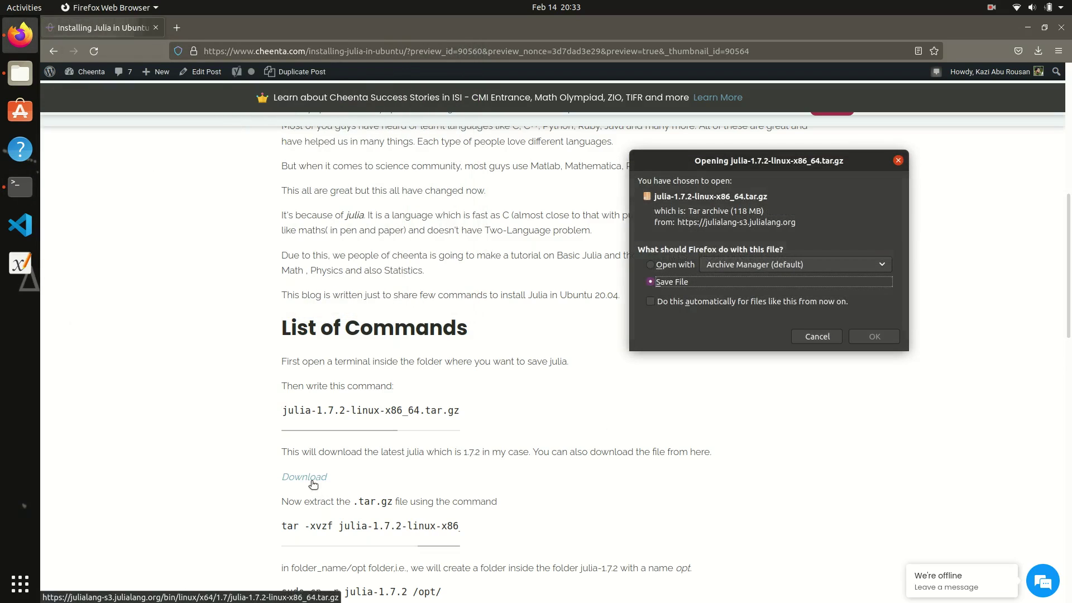
Copy julia-1.7.2-linux-x86_64.tar.gz from Downloads and paste it into the Julia folder
click(828, 337)
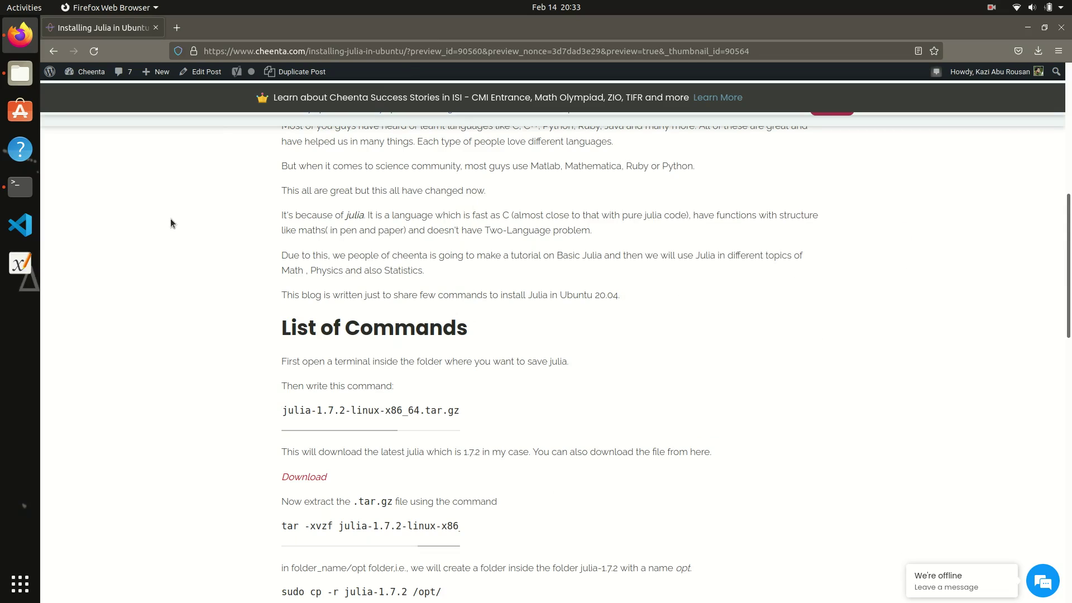
click(20, 76)
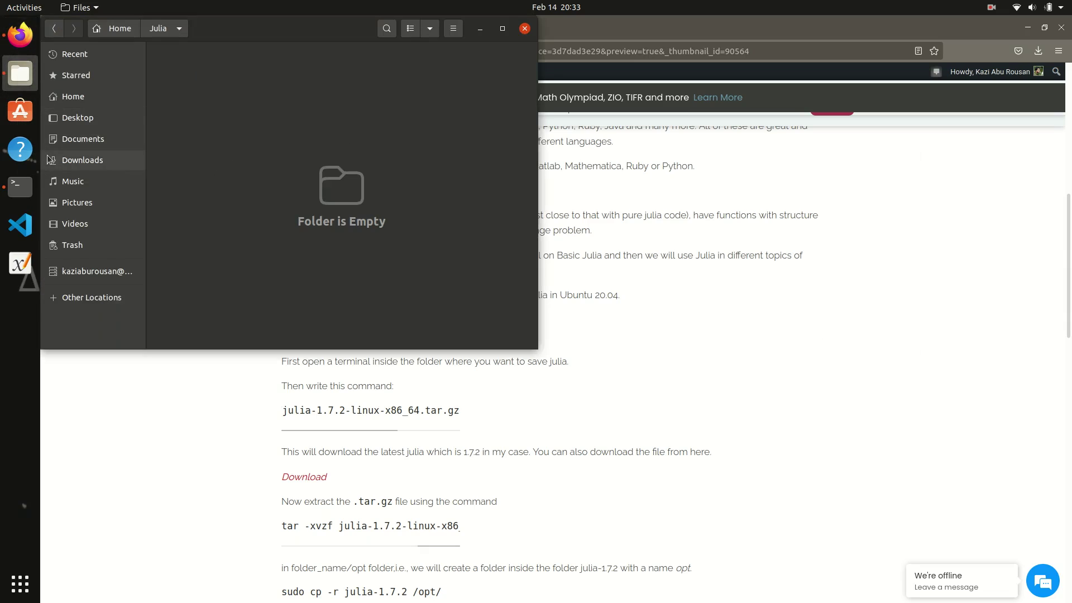
click(80, 160)
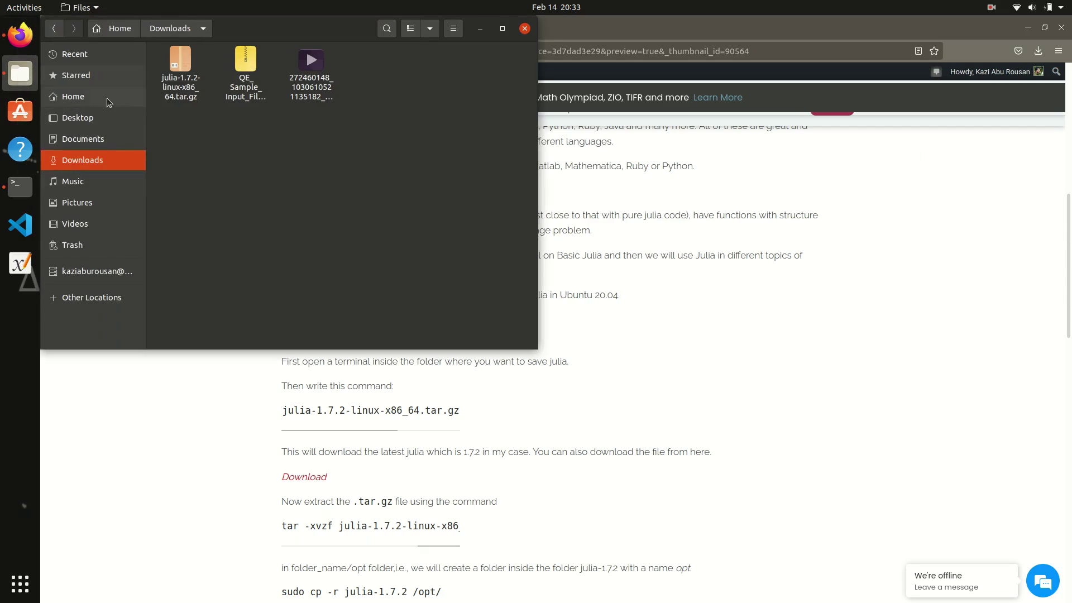
right_click(177, 86)
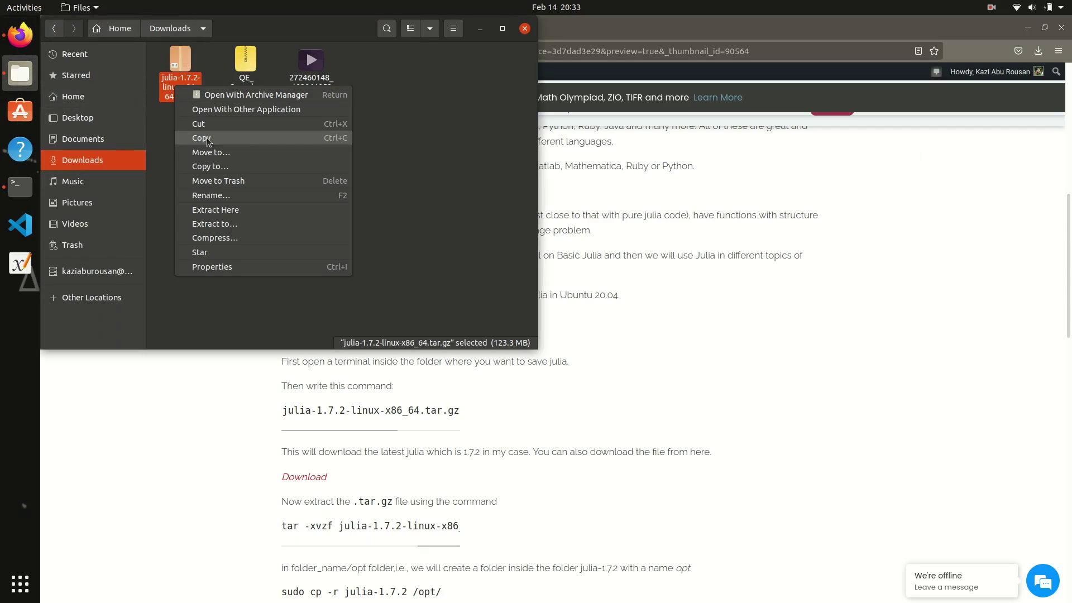
click(208, 123)
click(55, 30)
right_click(234, 178)
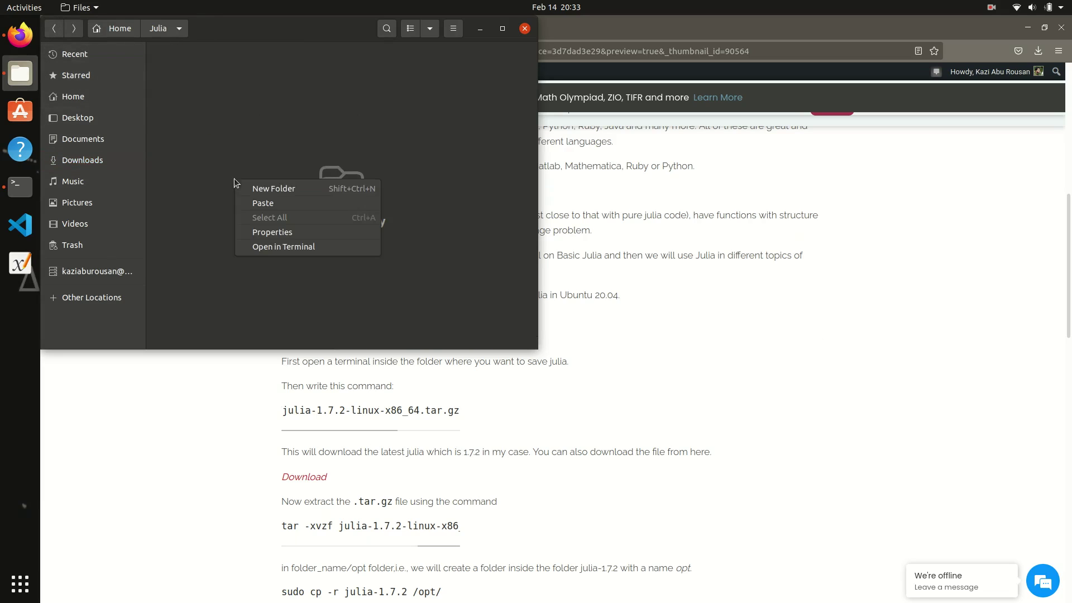
click(257, 204)
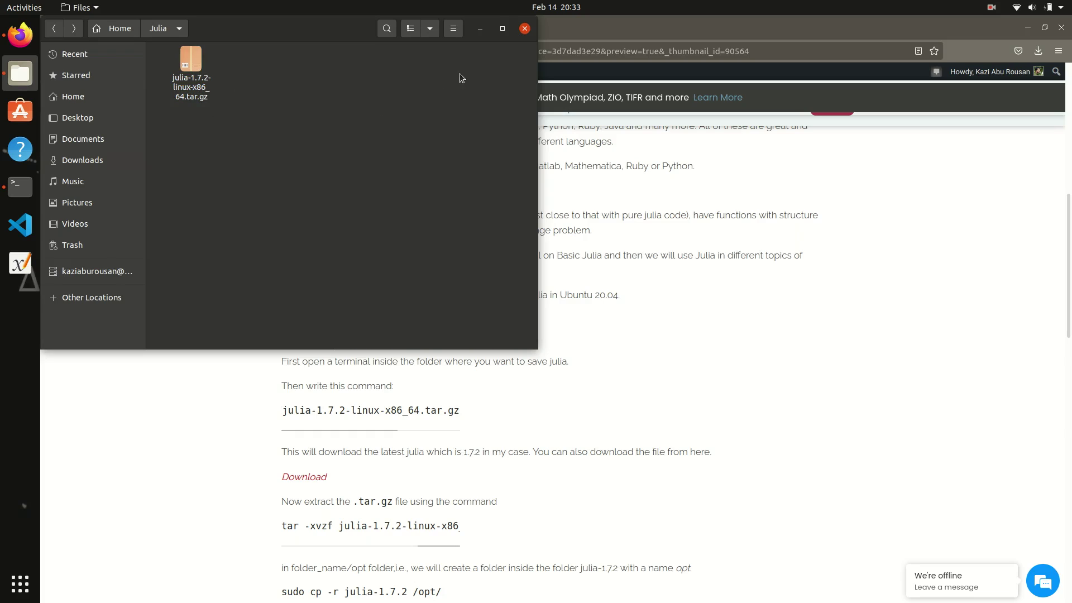
Paste the guide's tar extract command into the terminal and run it
click(481, 28)
scroll(440, 487, down, 3)
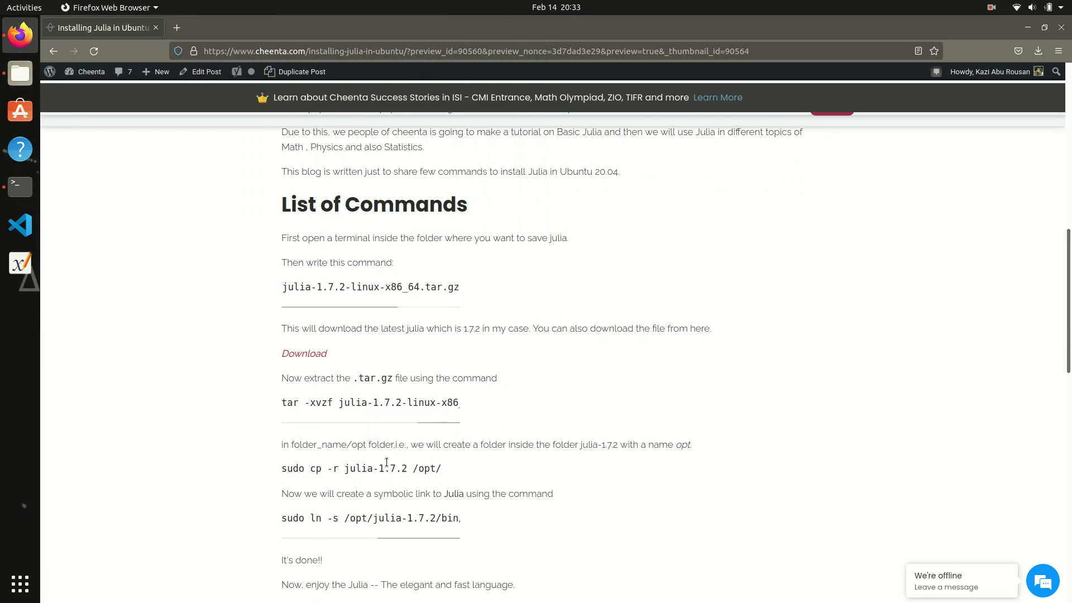
drag(276, 396, 557, 401)
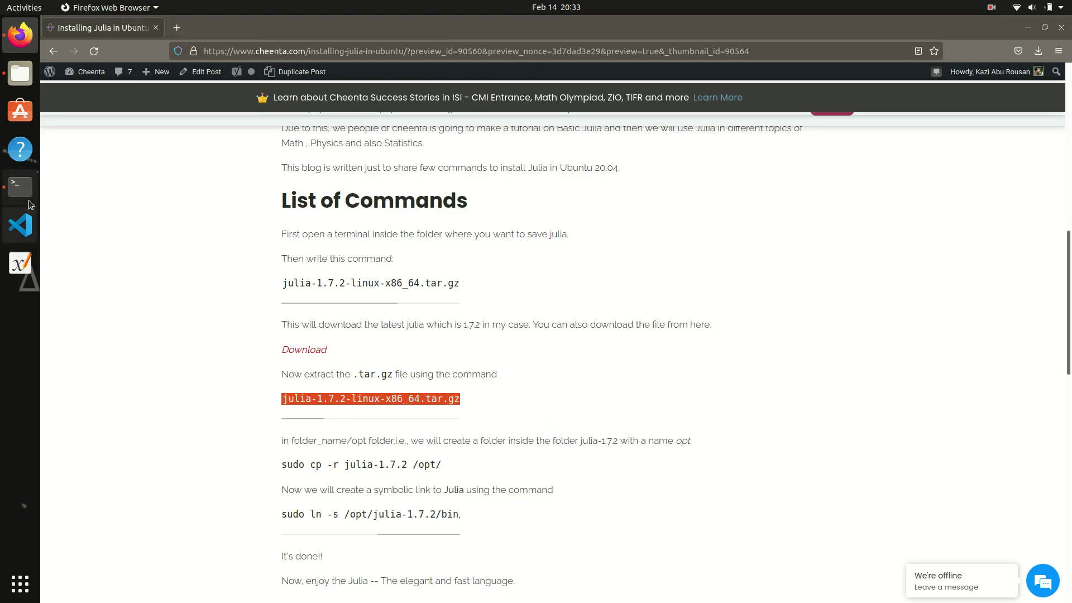
click(20, 185)
right_click(246, 172)
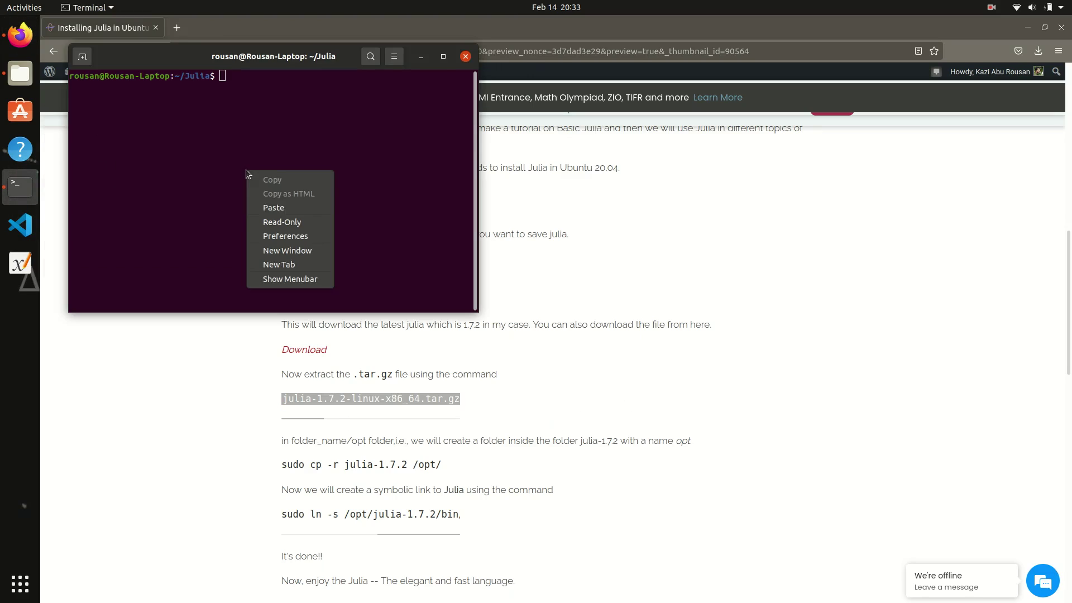
click(277, 208)
key(Return)
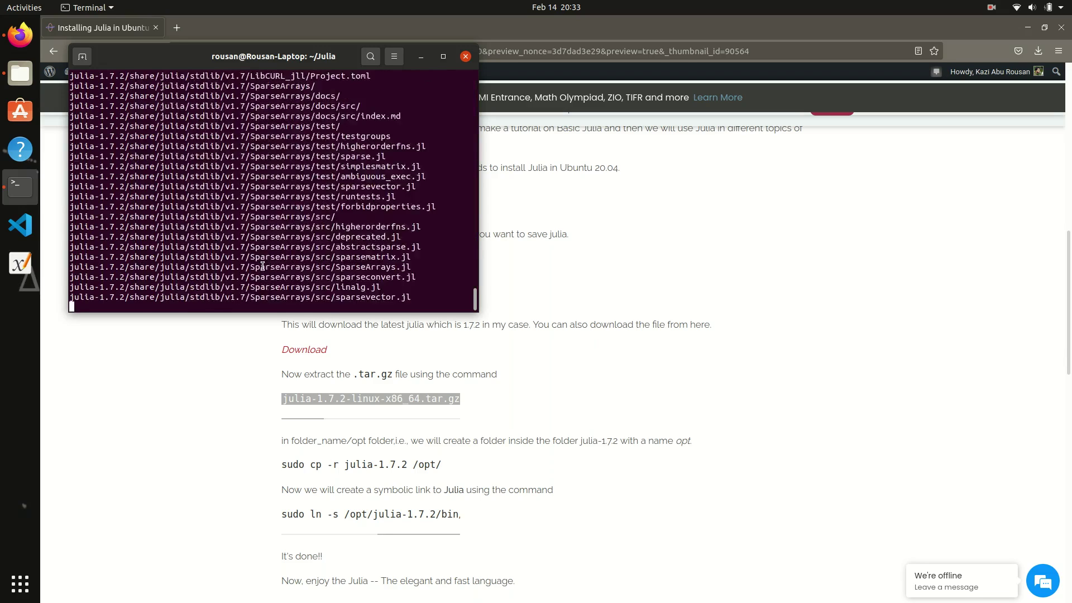
Inspect the extracted julia-1.7.2 folder in Files, then minimise Files
click(20, 73)
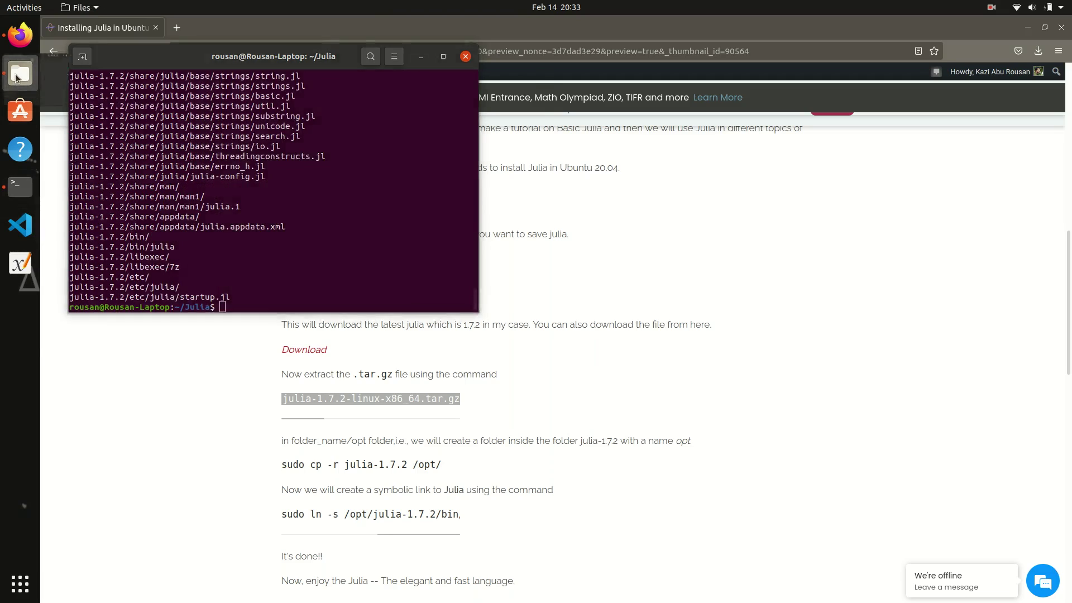
double_click(194, 66)
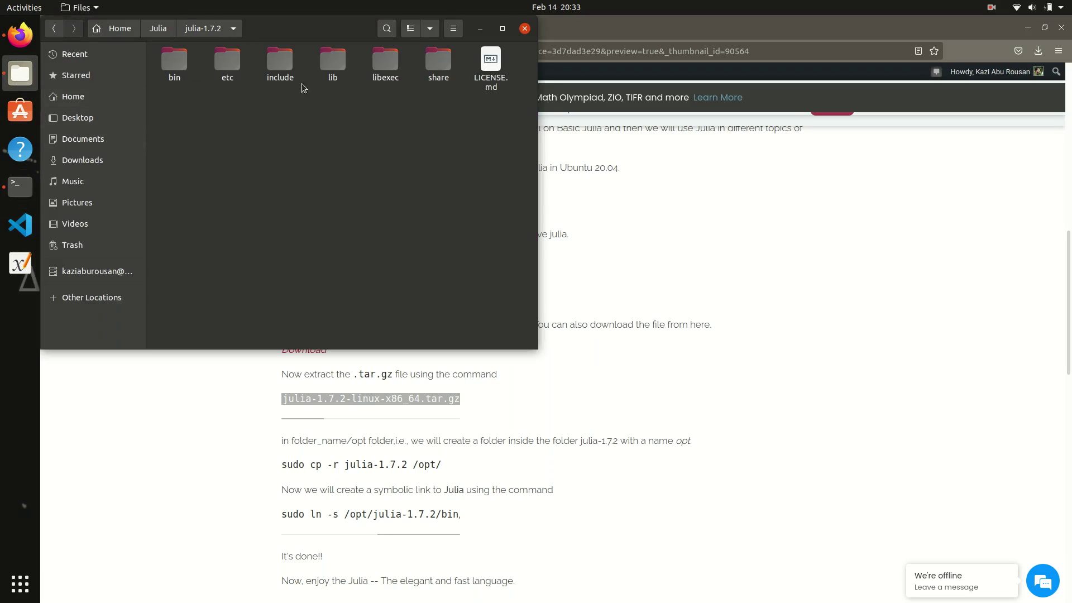
click(53, 28)
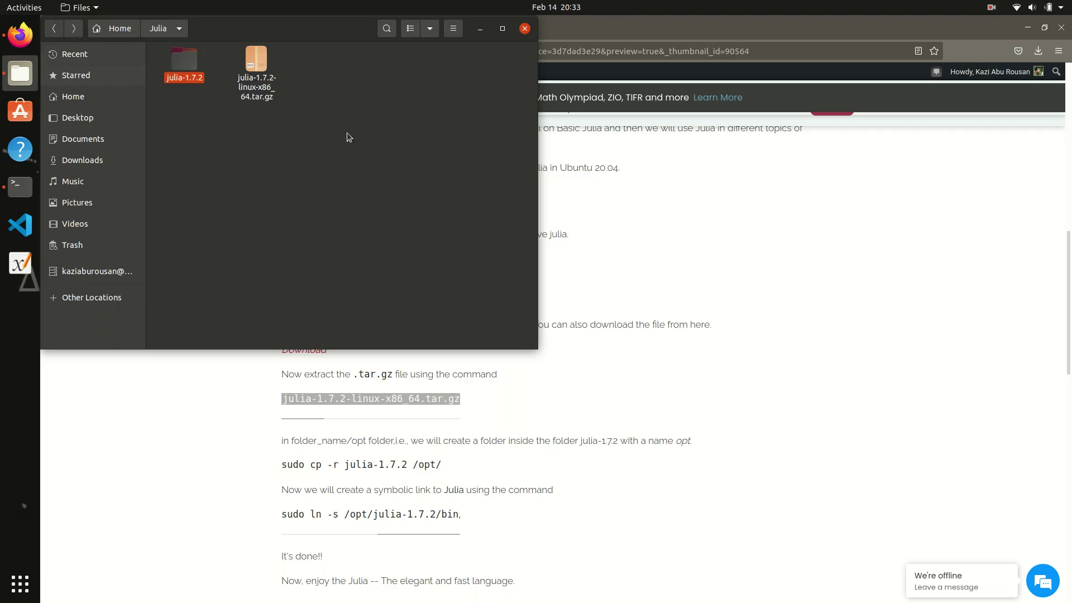
click(480, 29)
Run 'sudo cp -r julia-1.7.2 /opt/' from the guide and enter the sudo password
click(490, 435)
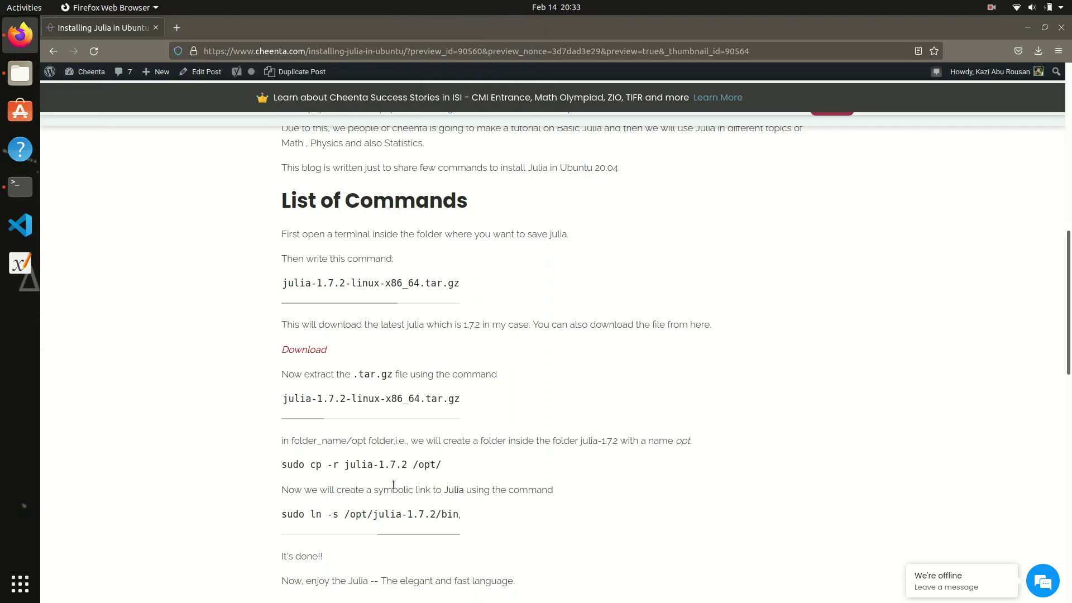
drag(283, 466, 481, 478)
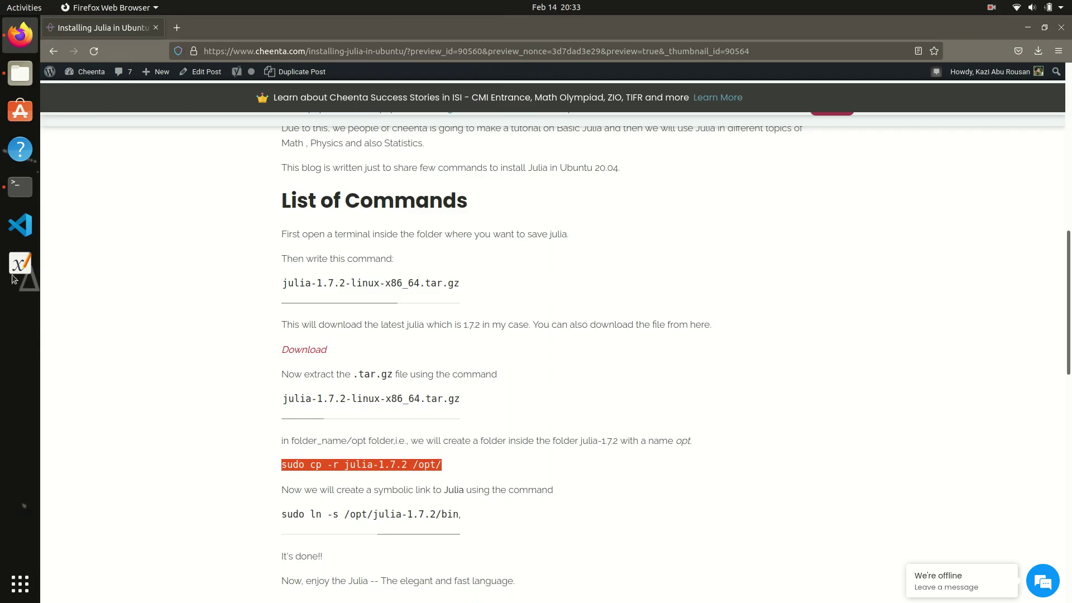
click(20, 185)
right_click(326, 202)
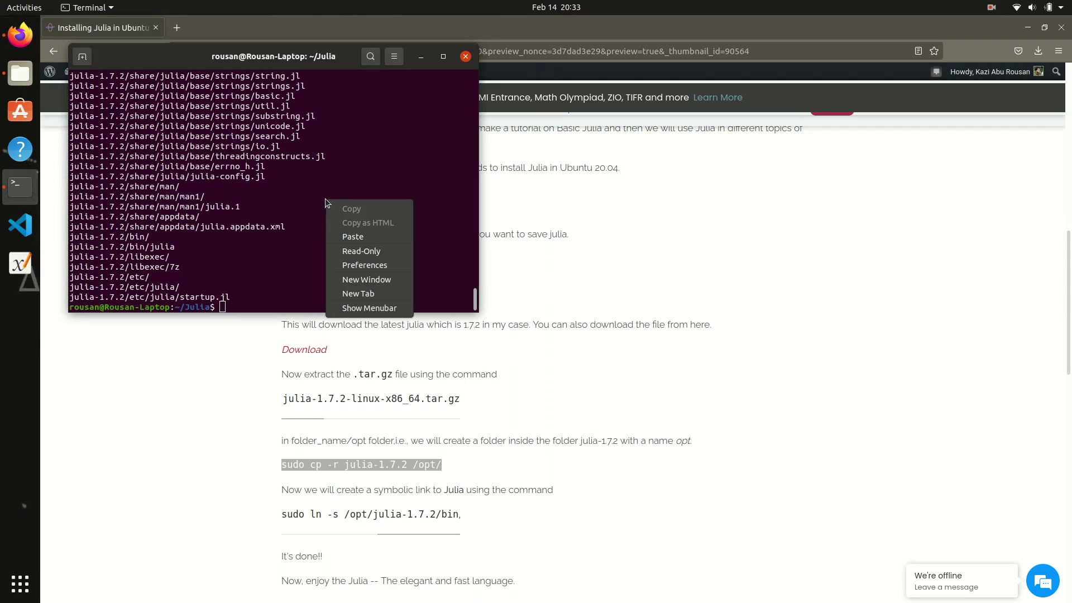
click(344, 237)
key(Return)
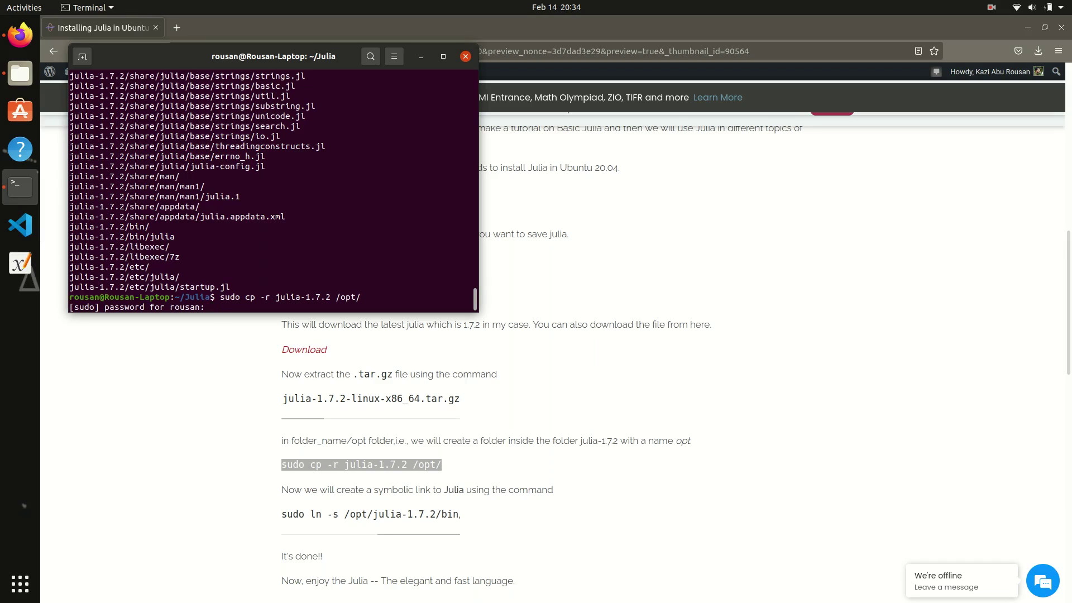
key(Return)
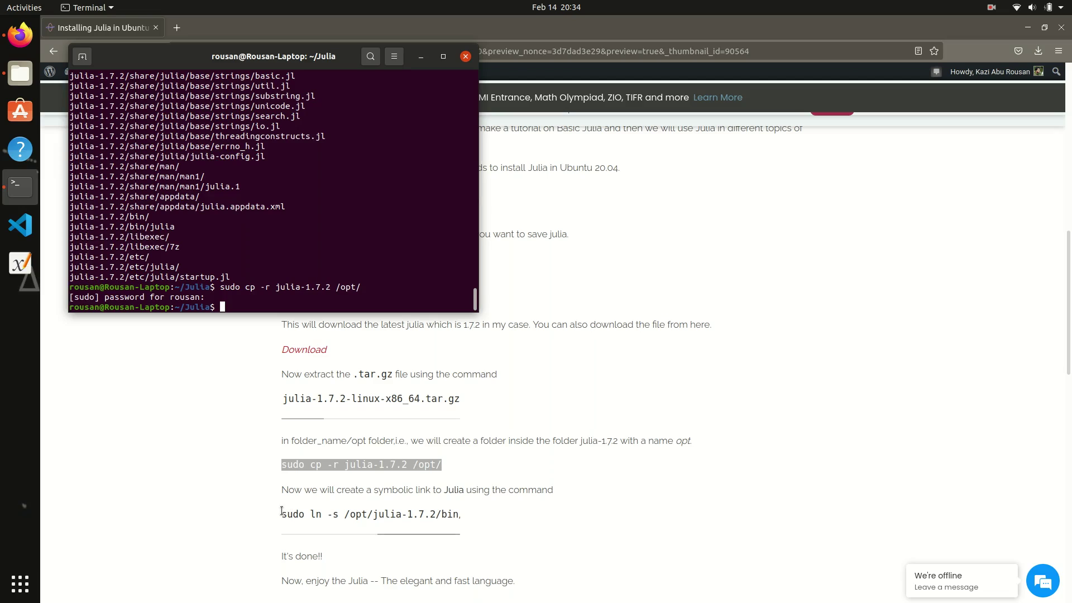
Run 'sudo ln -s /opt/julia-1.7.2/bin/julia /usr/local/bin/julia' copied from the guide
drag(284, 513, 718, 522)
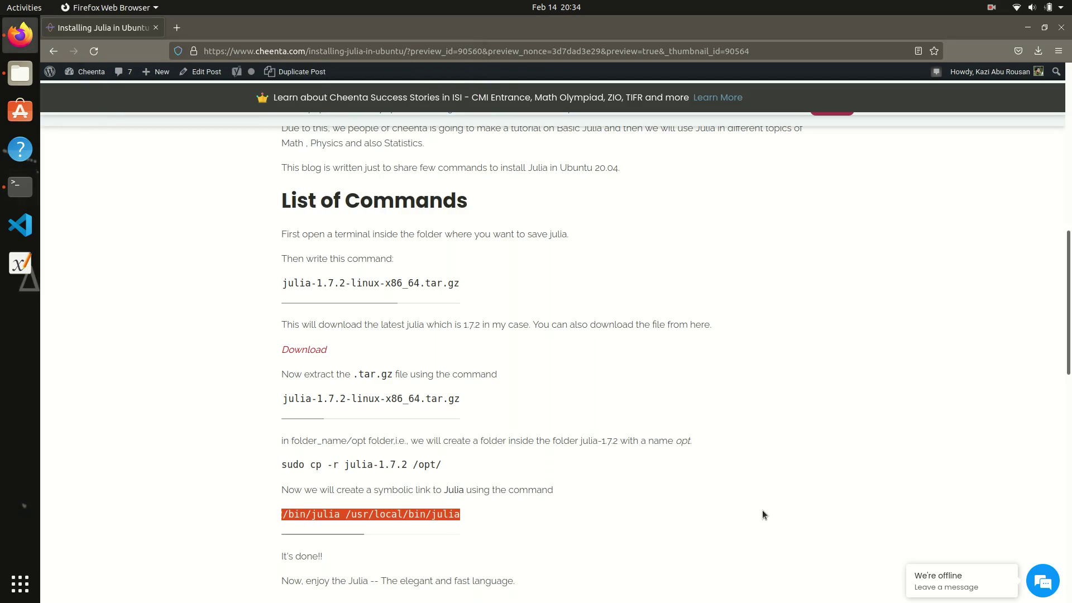
click(20, 185)
right_click(358, 274)
click(389, 310)
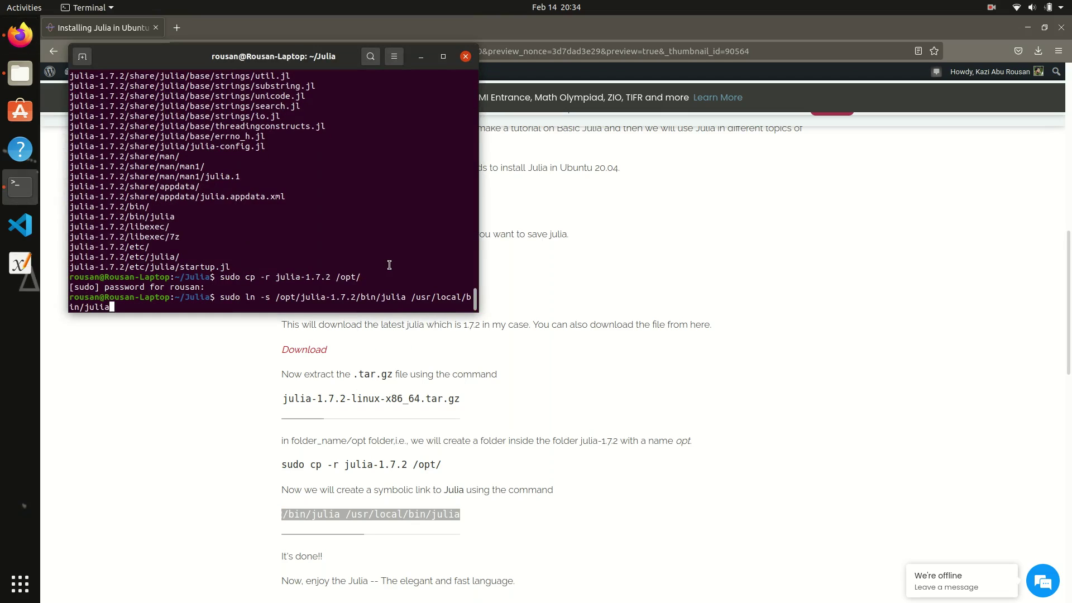
key(Return)
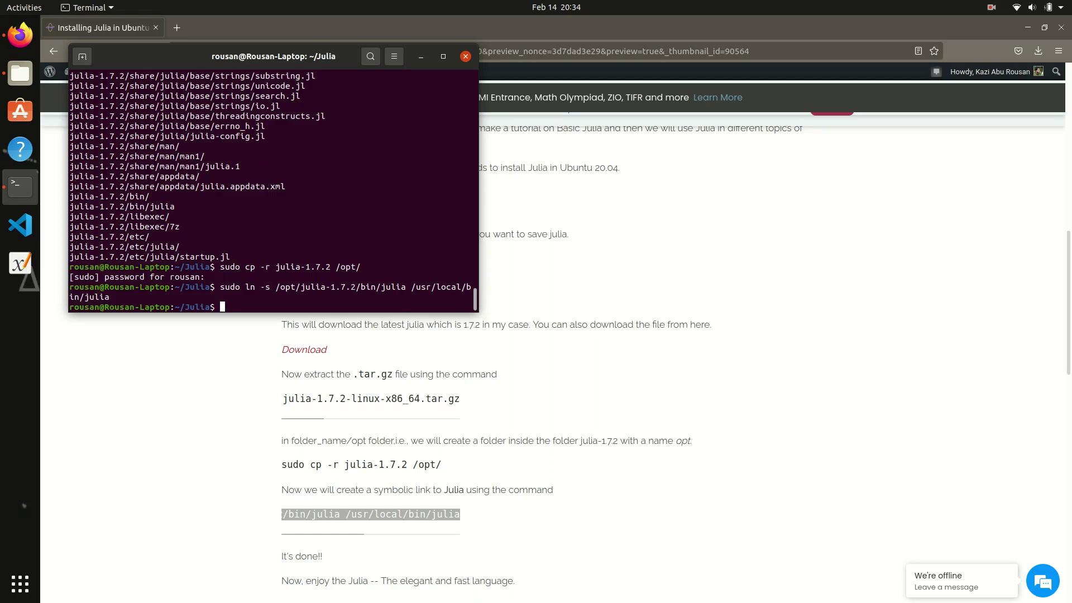
text(julia)
Launch julia and press ] to reach the pkg> prompt
key(Return)
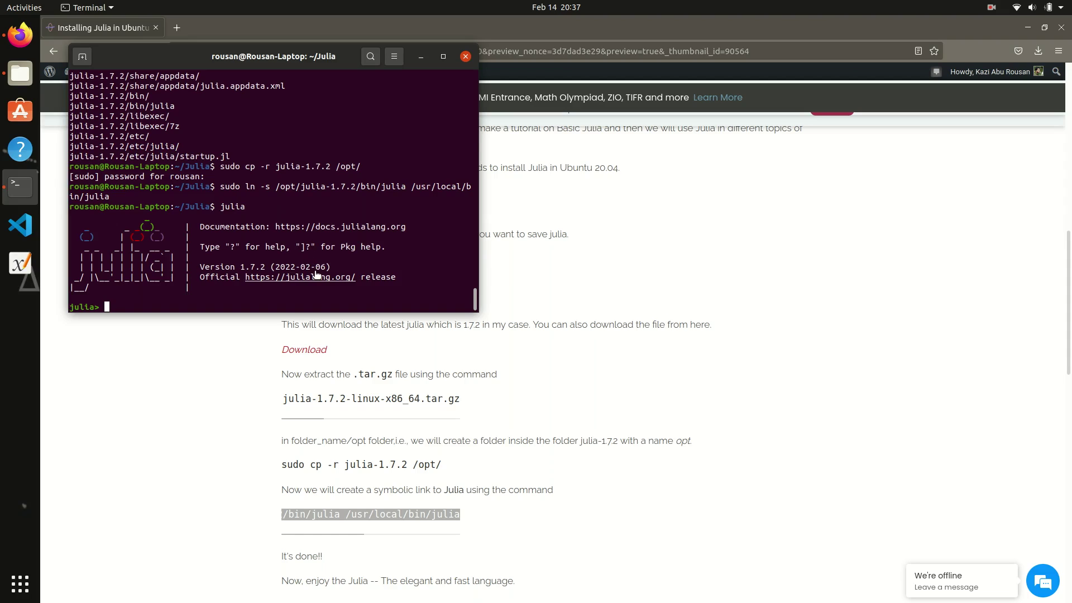
key(bracketright)
text(add )
text(Di)
text(ffer)
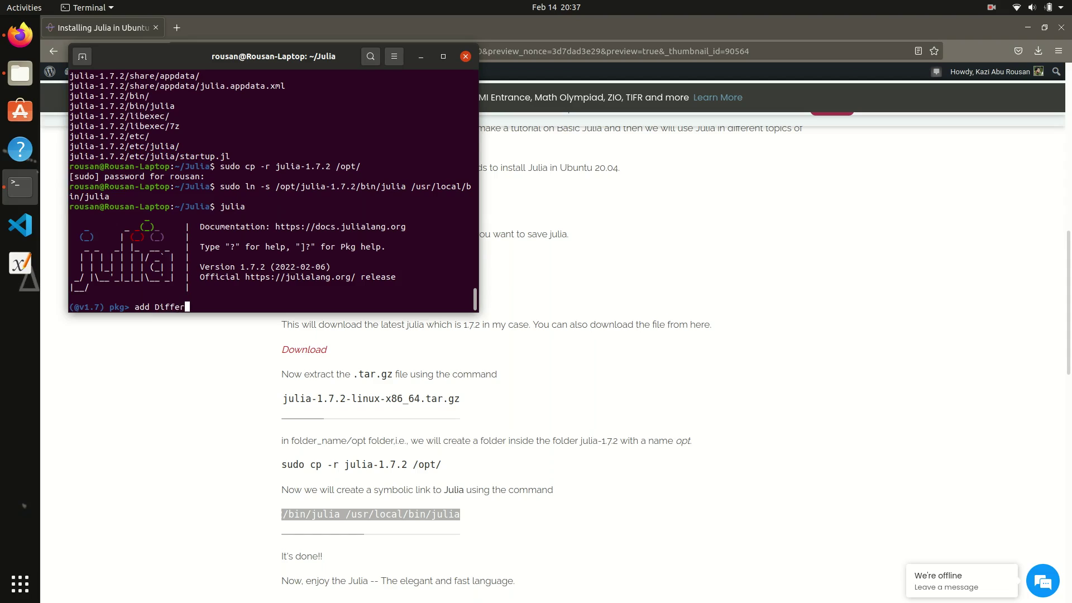
text(enti)
text(al)
text(Equati)
text(ons)
Submit 'add DifferentialEquations' at the pkg> prompt
key(Return)
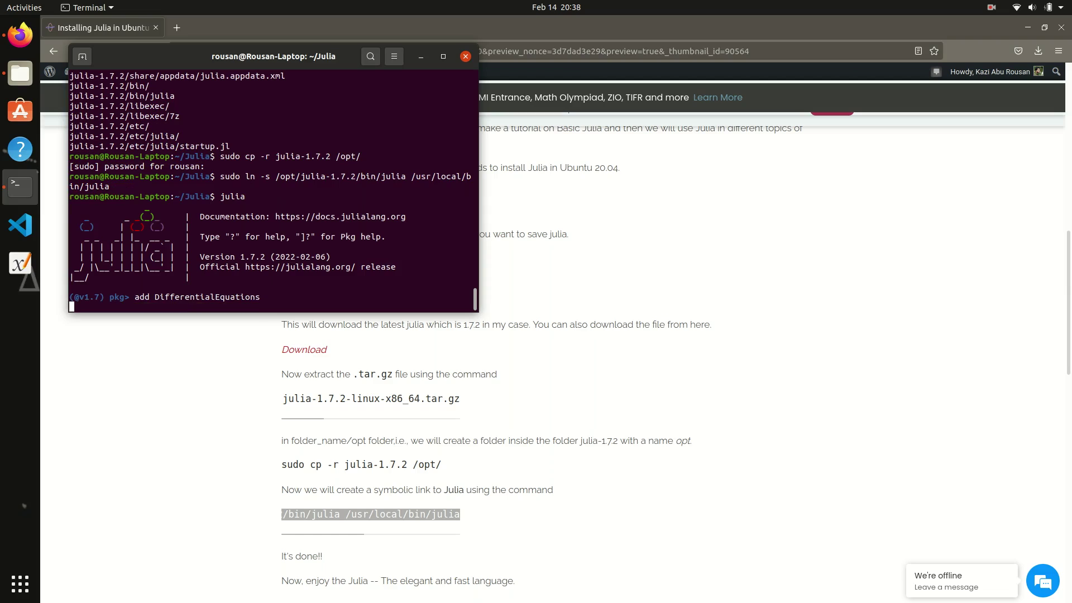